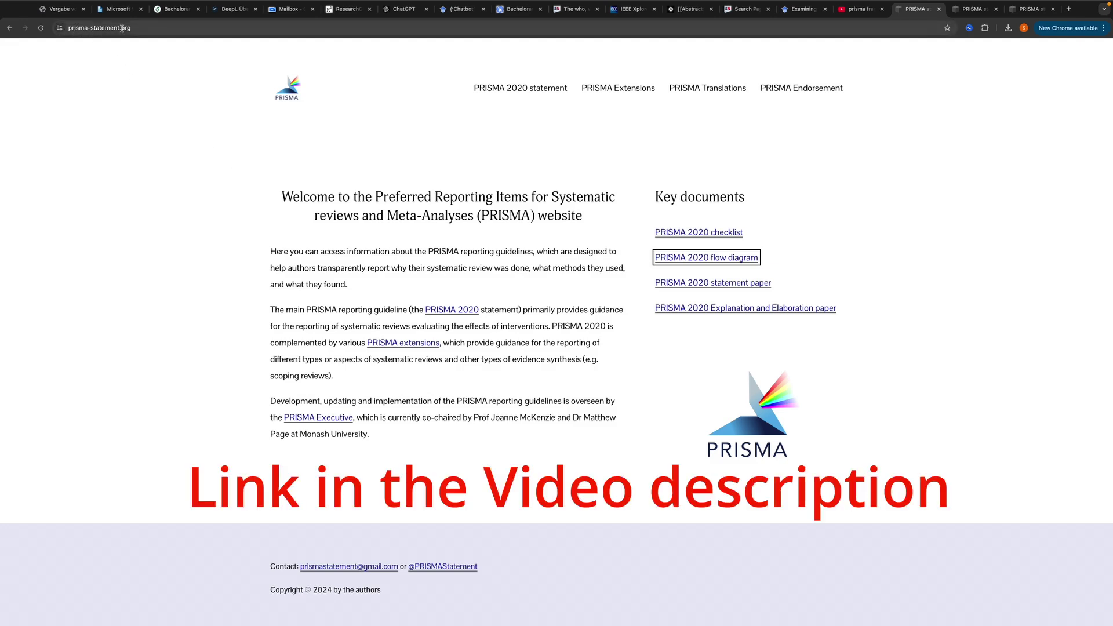
Follow the PRISMA 2020 flow diagram link under Key documents on the PRISMA homepage
left_click(434, 287)
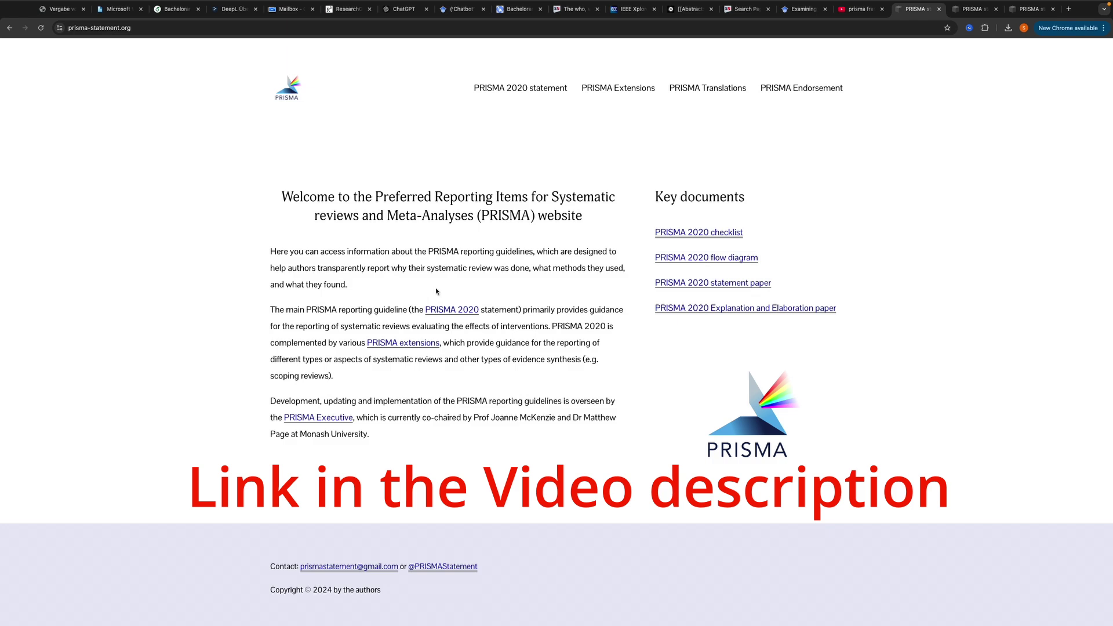
Download the Word .docx template for new reviews searching databases and registers only
left_click(680, 259)
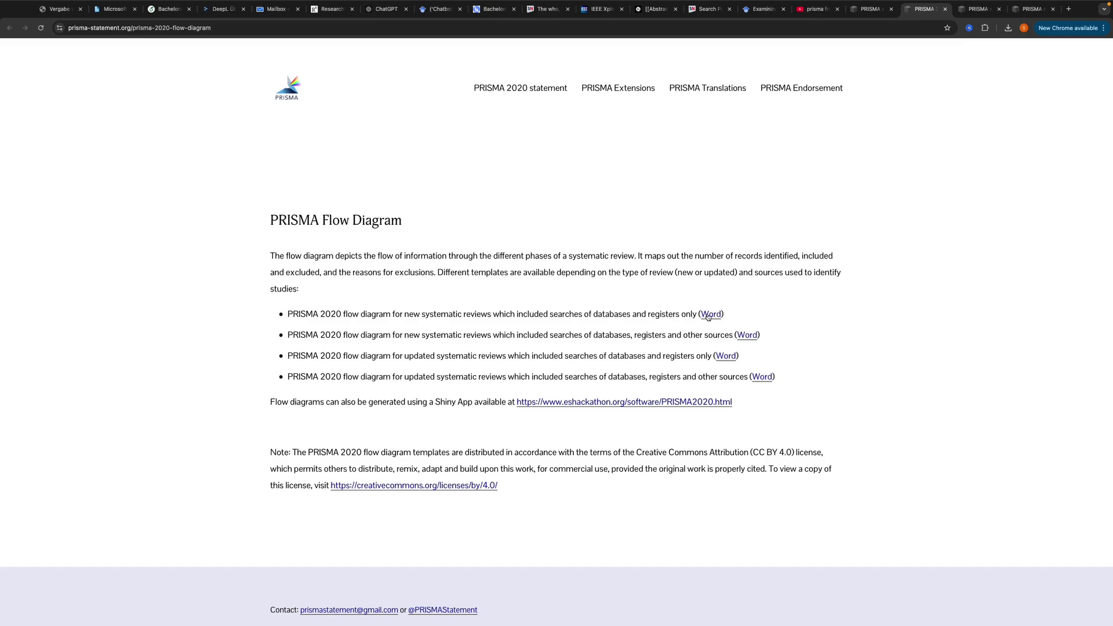
left_click(708, 316)
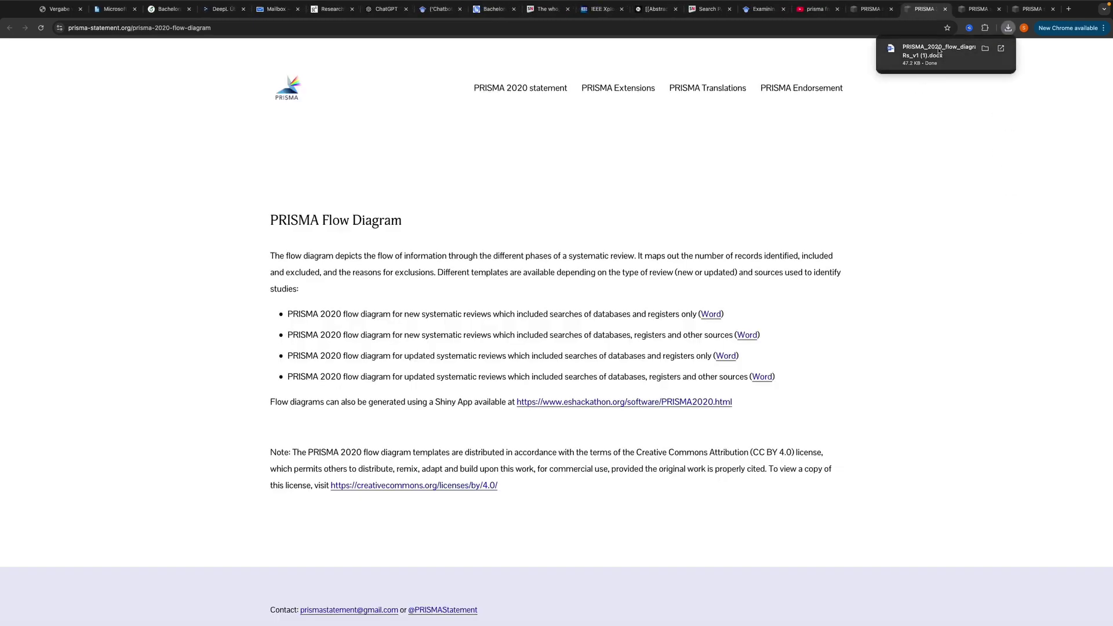
Open the downloaded PRISMA_2020_flow_diagram_new_SRs_v1 template in Word
left_click(938, 54)
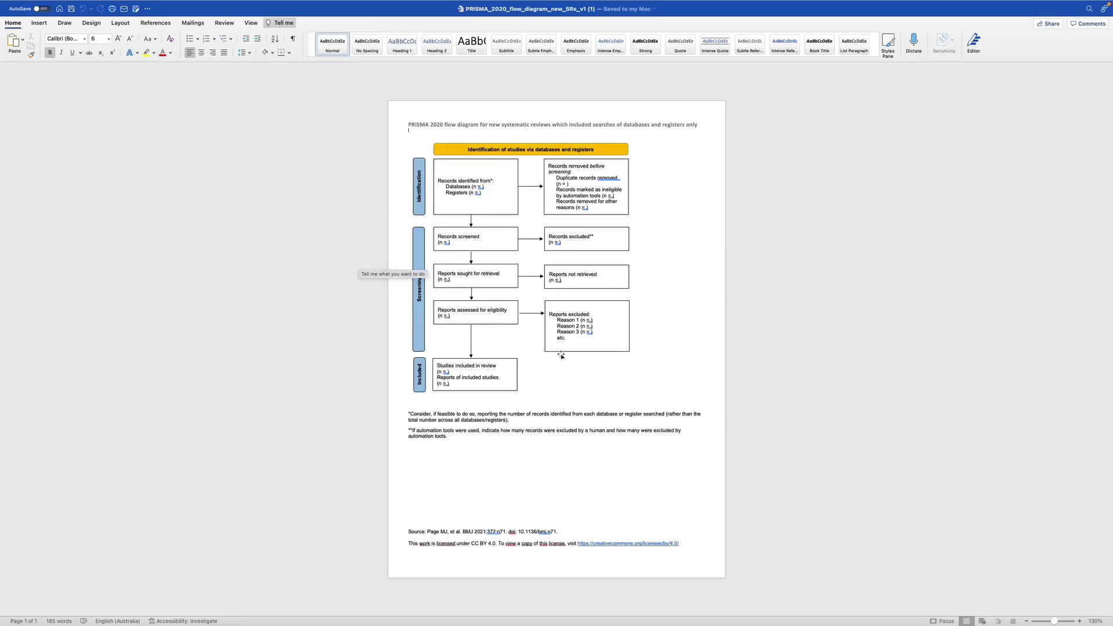
left_click(783, 353)
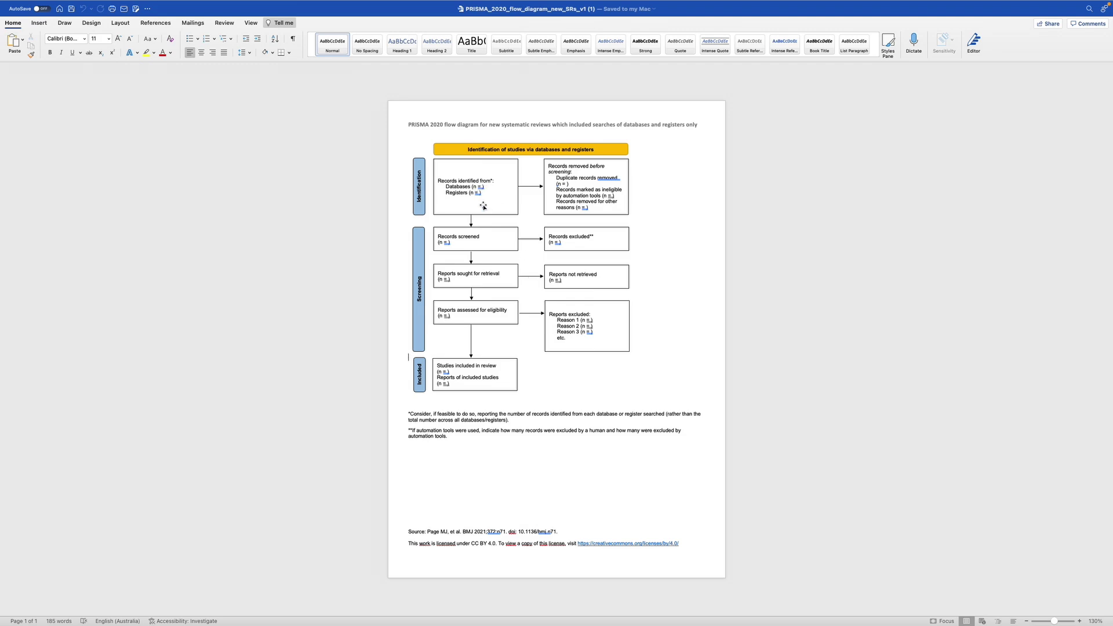
Replace the Databases placeholder in the Records identified box with n = 2000
left_click(482, 187)
double_click(481, 188)
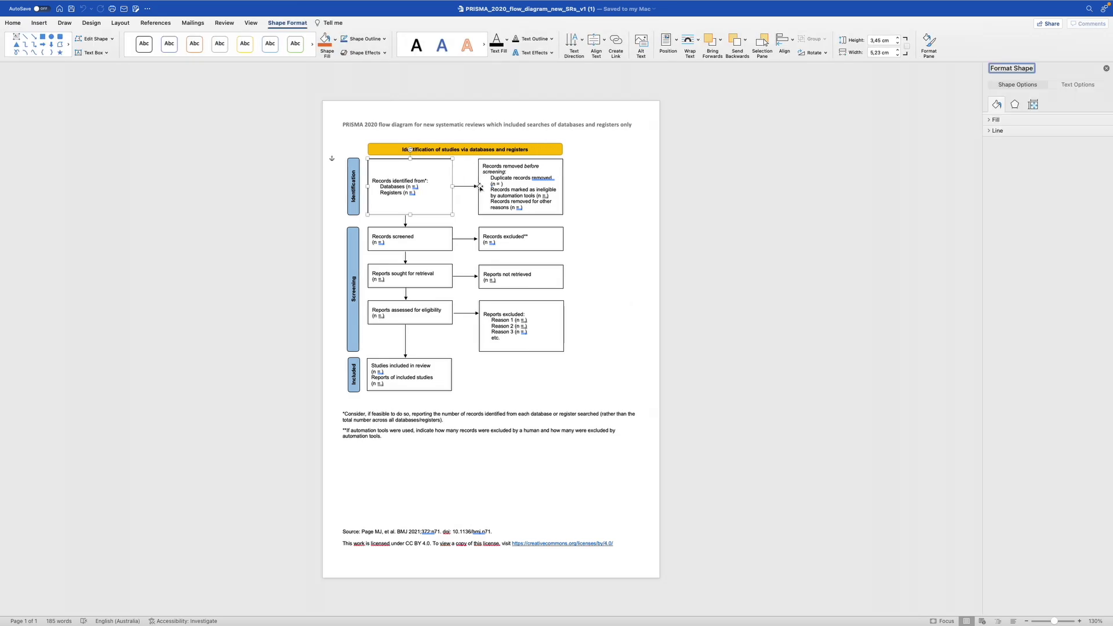
left_click(414, 187)
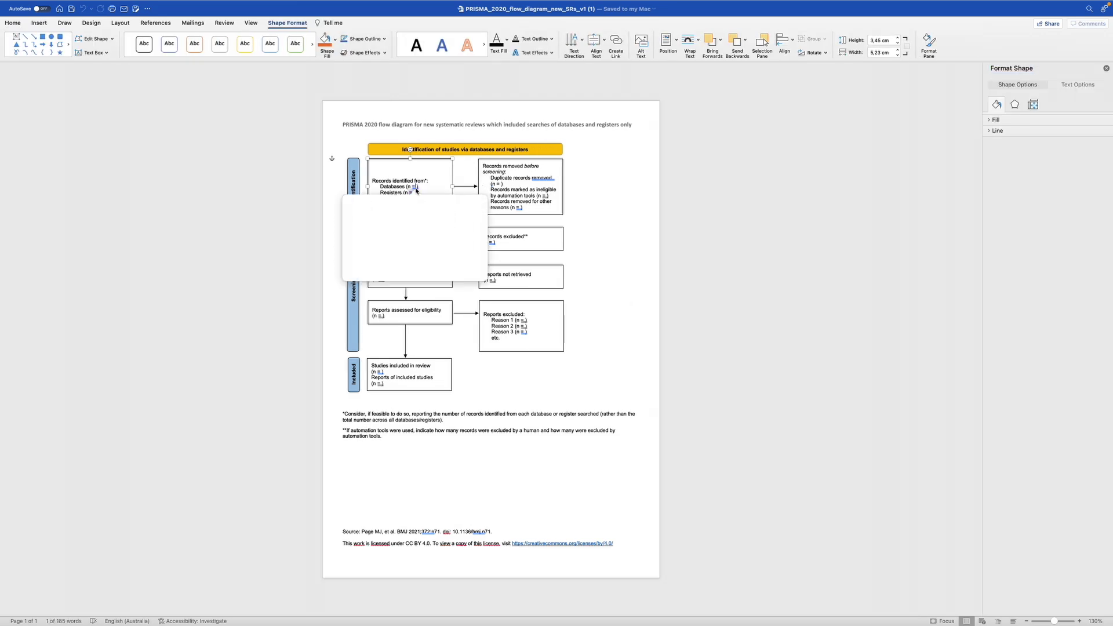
key("BackSpace")
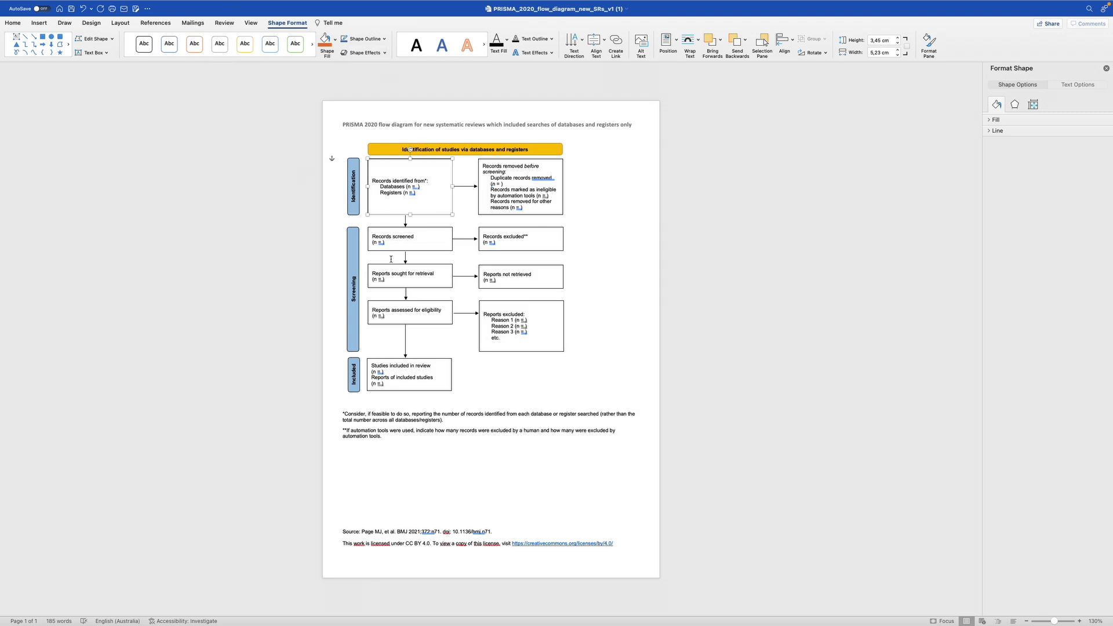
type("2000")
Set duplicate records removed to 50 and delete the automation and other-reasons lines
left_click(501, 186)
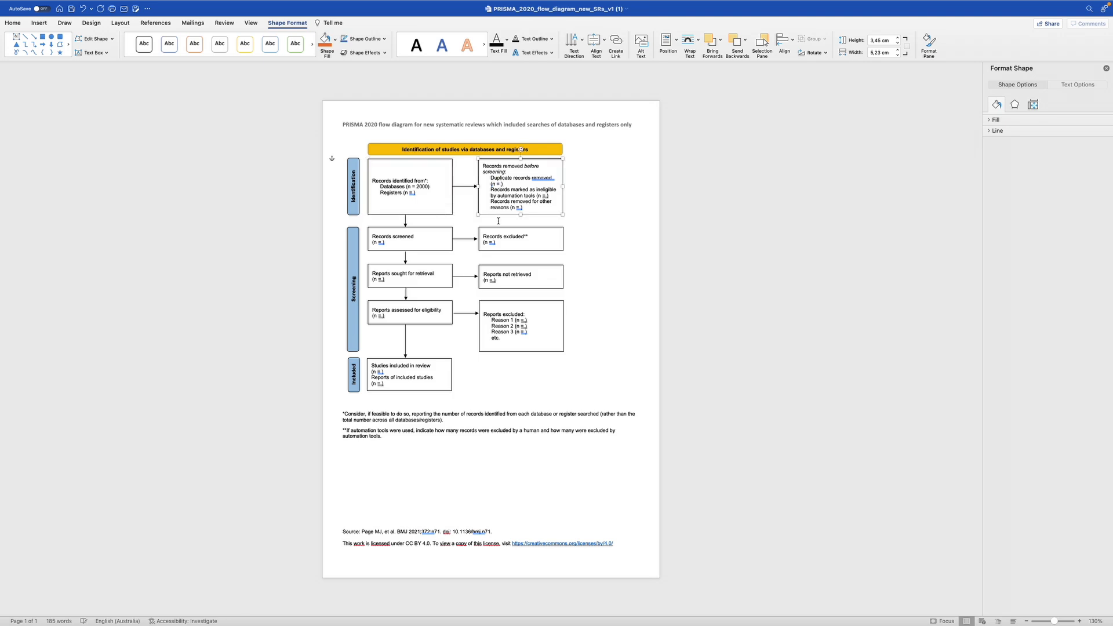
type("50")
left_click_drag(550, 196, 492, 194)
key("BackSpace")
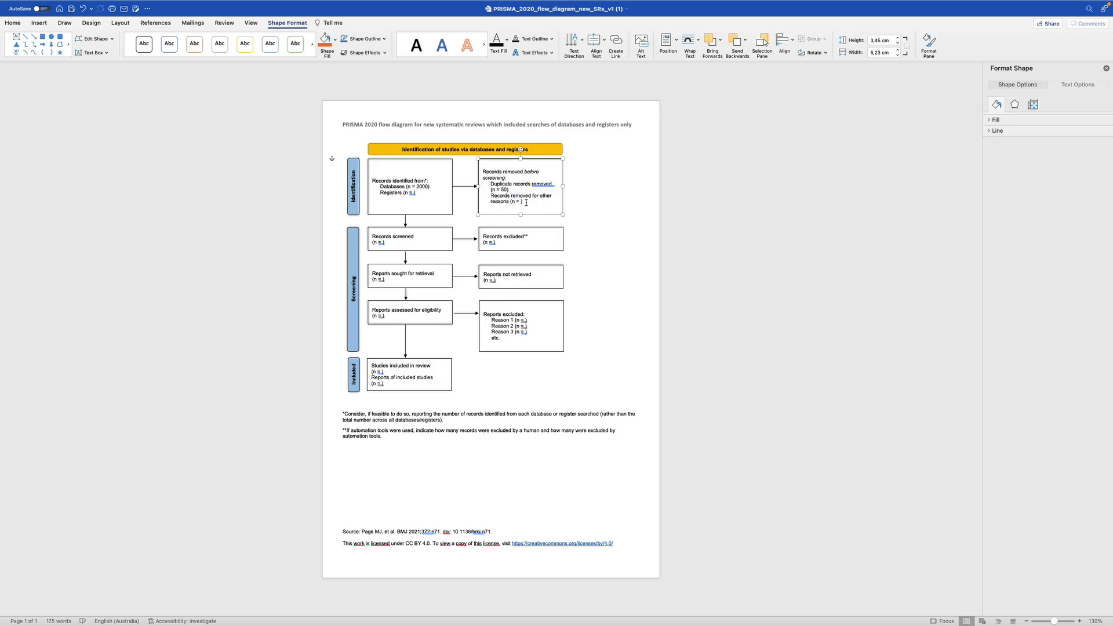
left_click_drag(526, 203, 492, 197)
key("BackSpace")
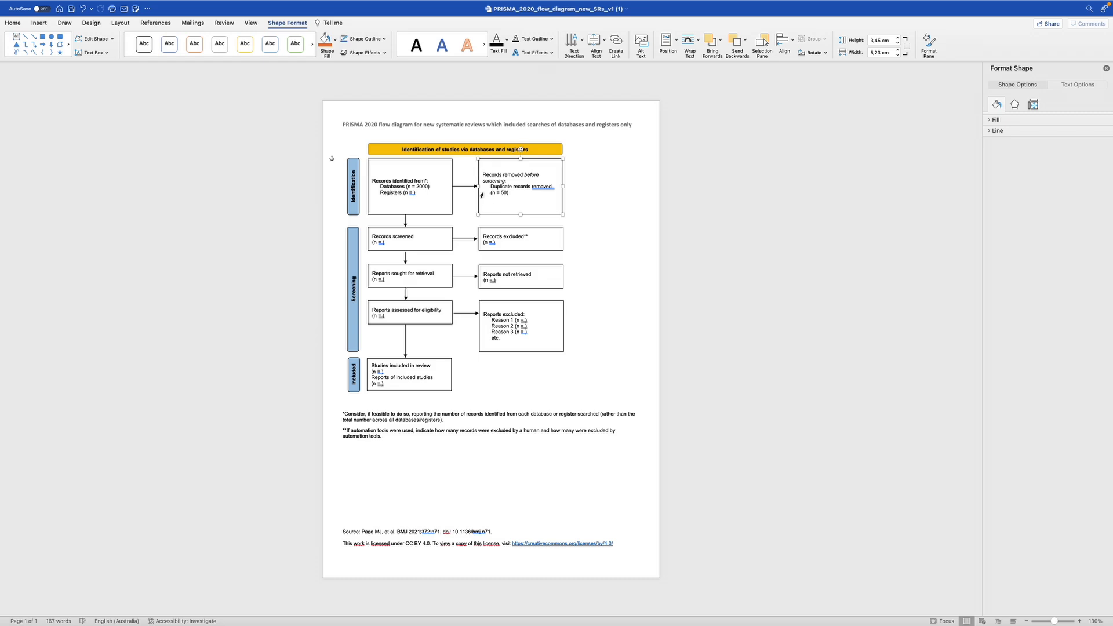
Delete the Registers line from the Records identified box
left_click(417, 193)
key("BackSpace")
key("BackSpace")
key("BackSpace")
key("BackSpace")
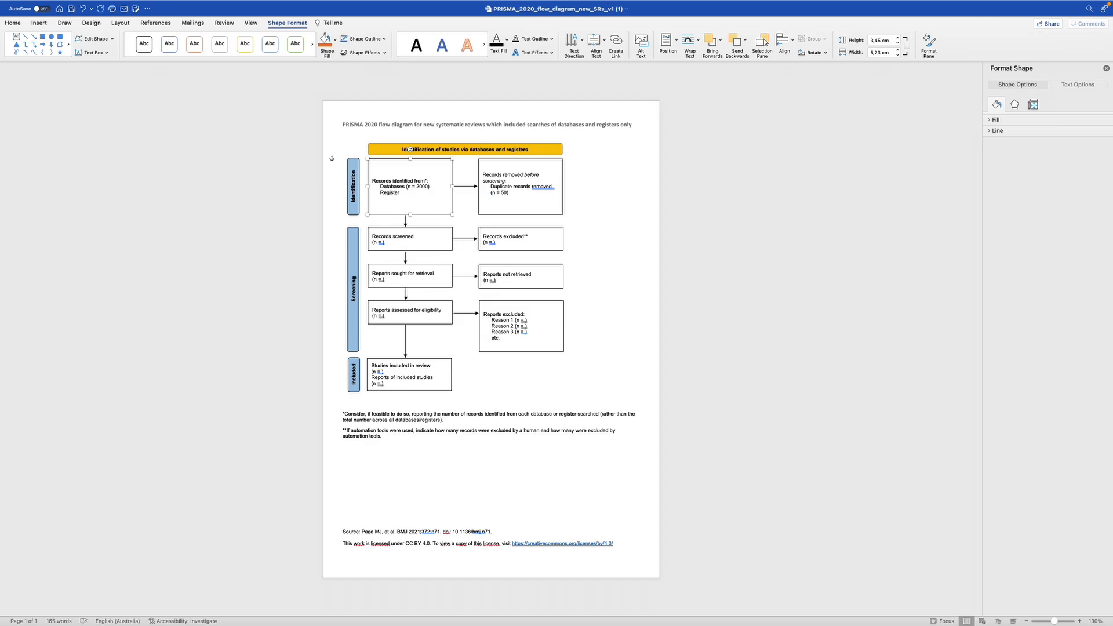
key("BackSpace")
key("BackSpace")
key("BackSpace")
key("BackSpace")
key("BackSpace")
key("BackSpace")
key("BackSpace")
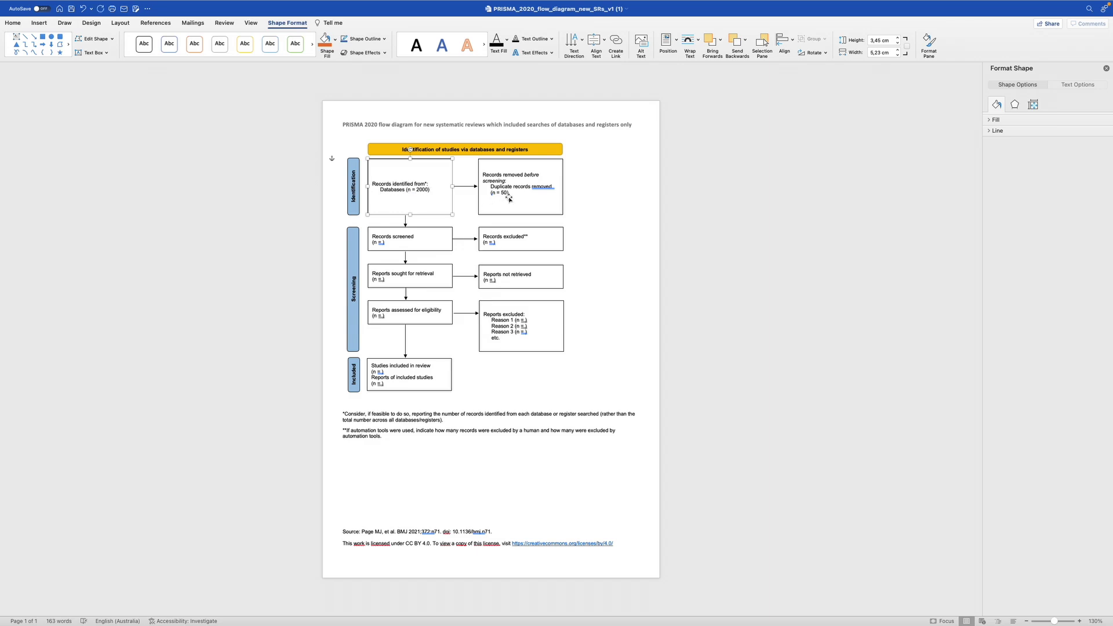
Enter 1950 as the Records screened count
left_click(380, 241)
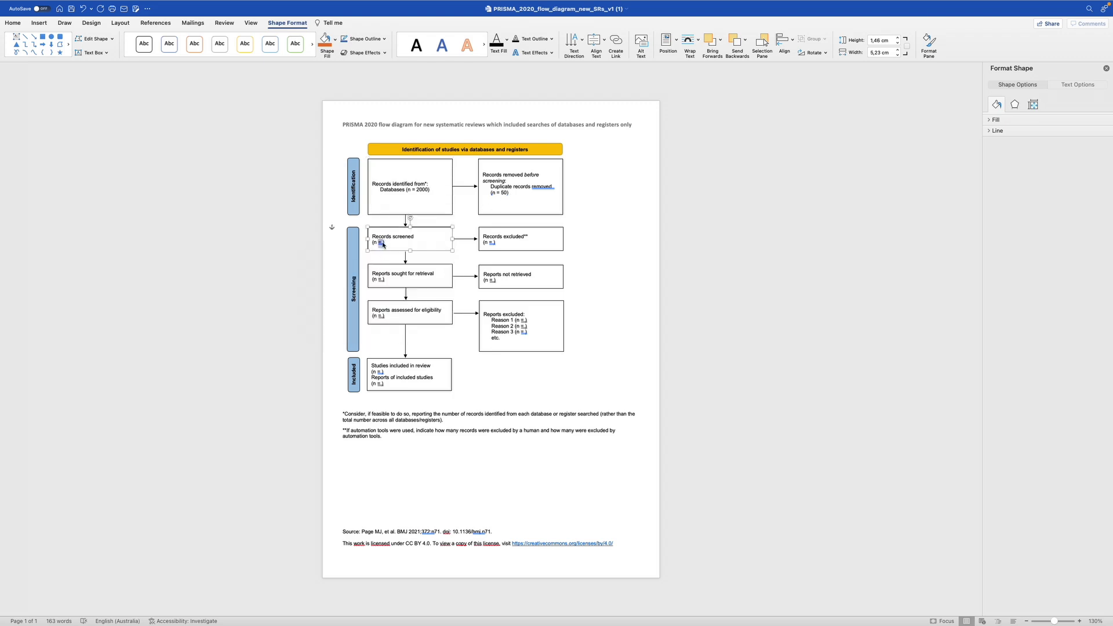
left_click(381, 243)
key("Escape")
type("1950")
left_click(594, 254)
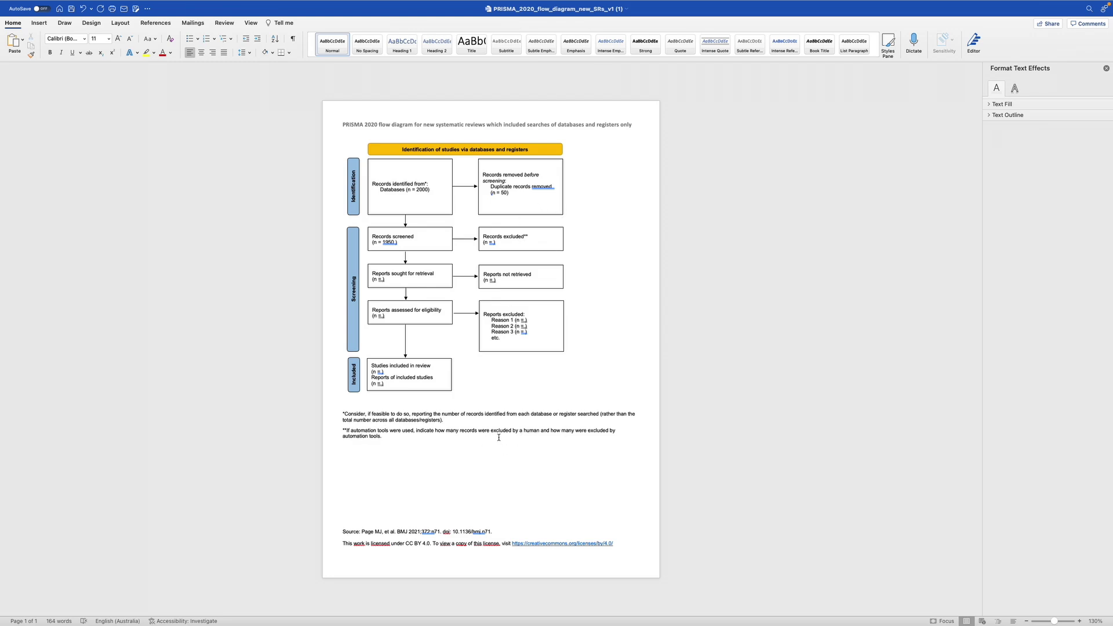
Enter 800 records excluded and 1150 reports sought for retrieval
left_click(492, 243)
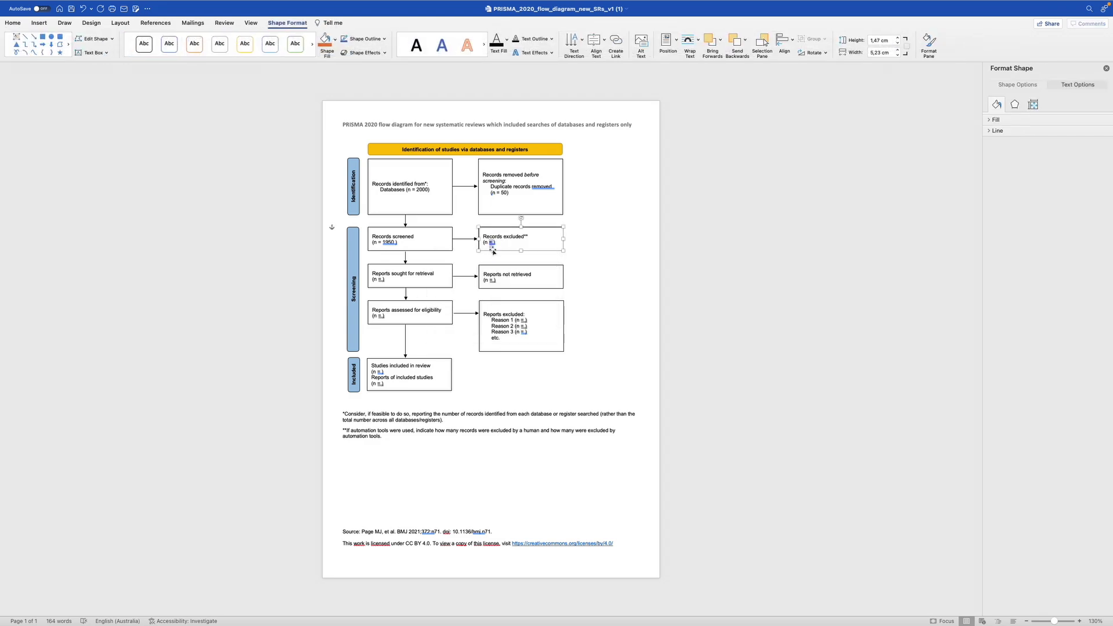
left_click(492, 243)
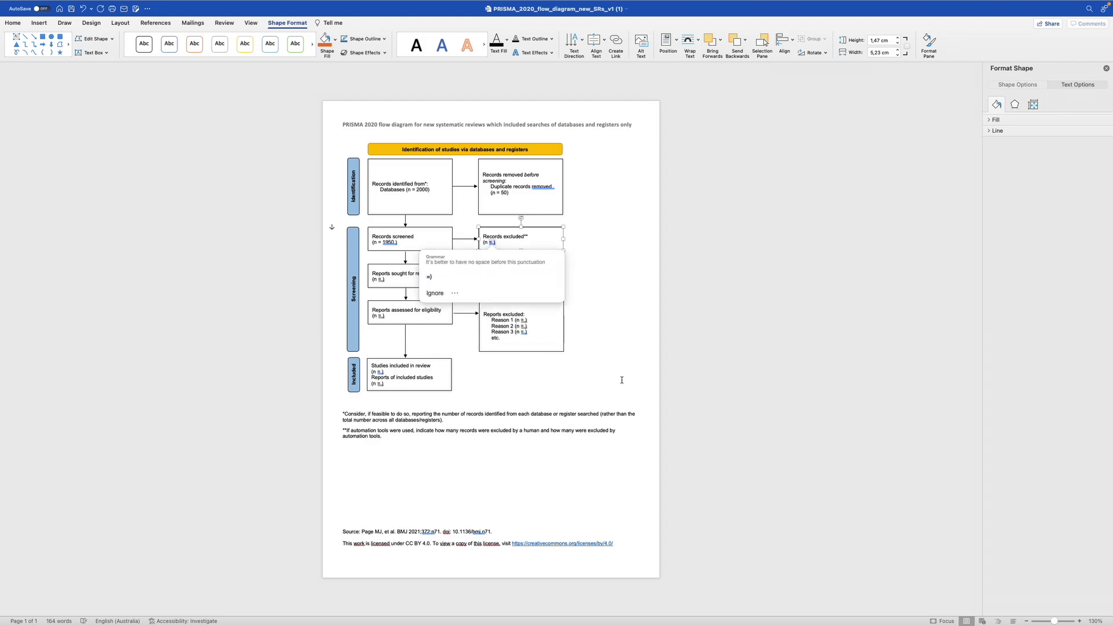
type("800")
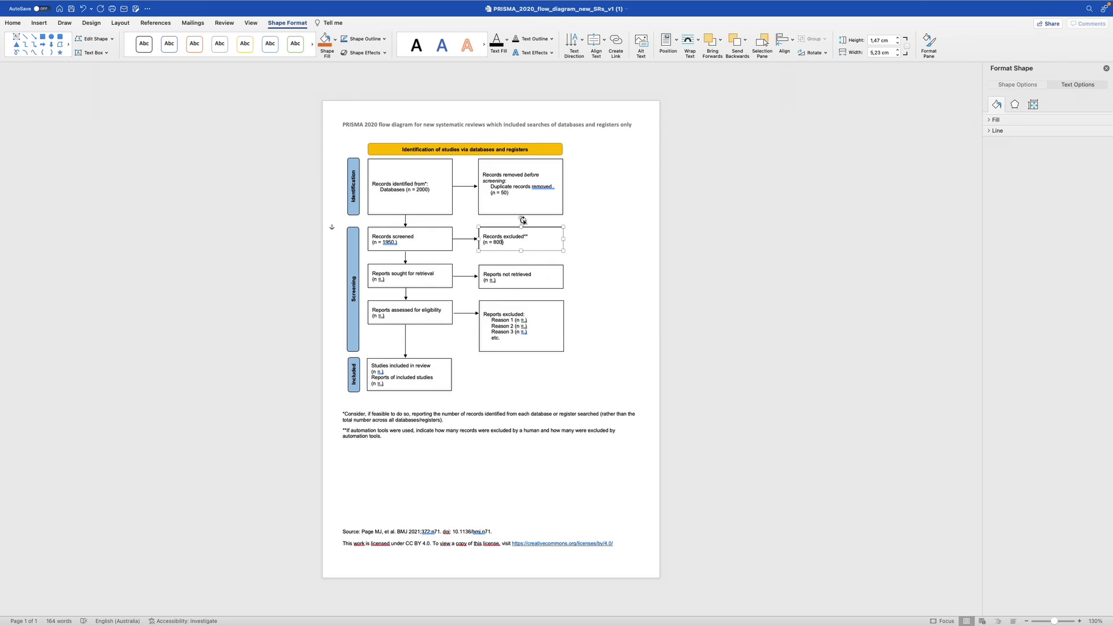
left_click(383, 281)
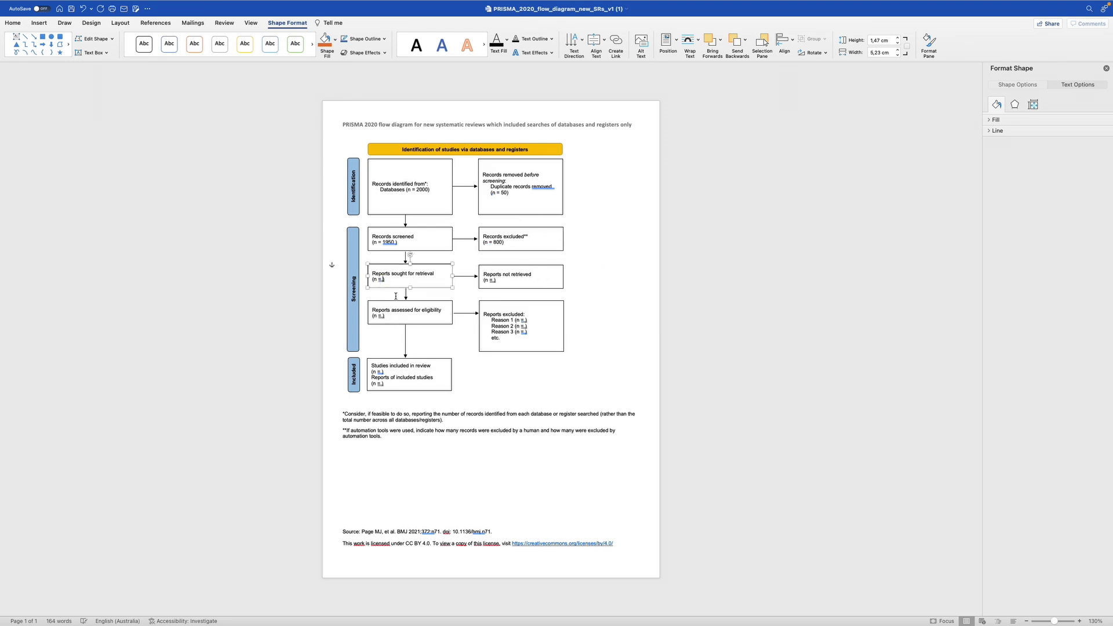
type("1150")
left_click(495, 283)
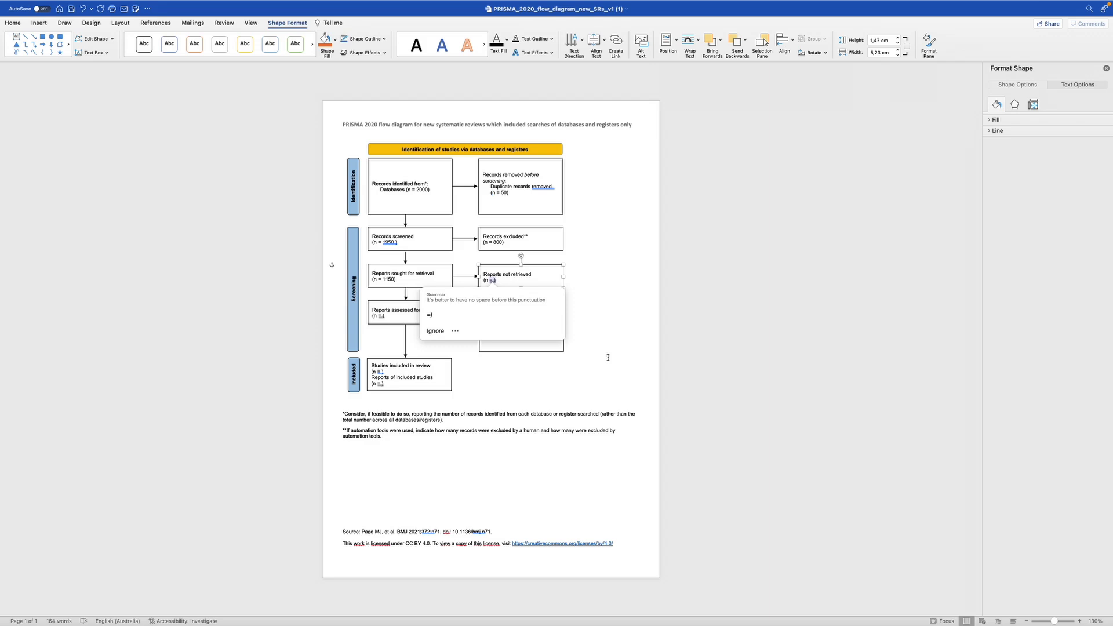
Enter 150 reports not retrieved and 1000 reports assessed for eligibility
type("150")
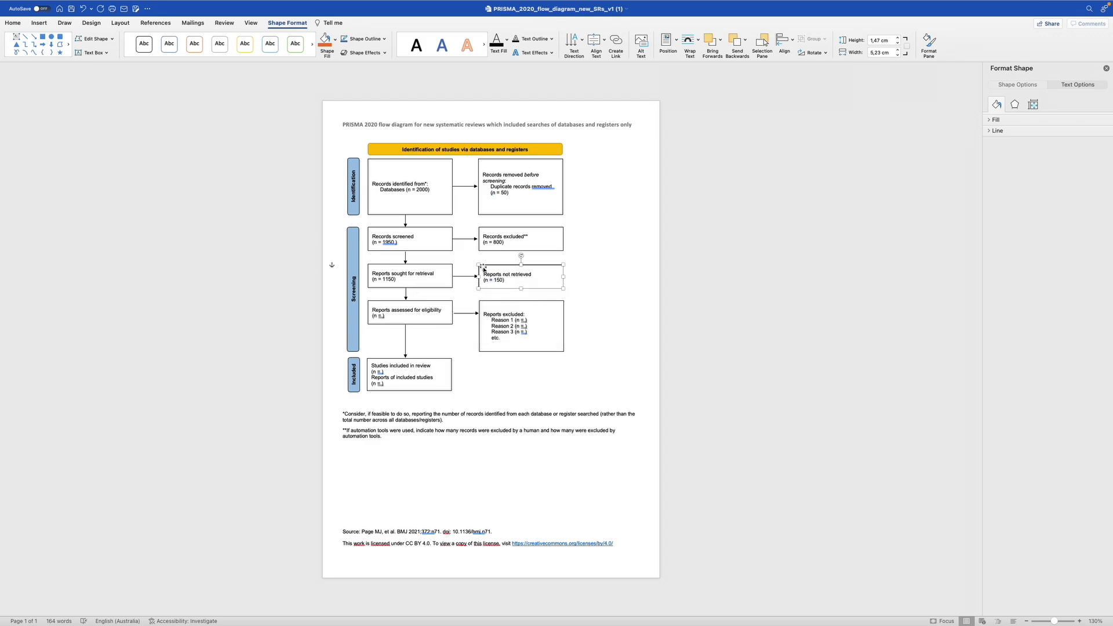
left_click(629, 319)
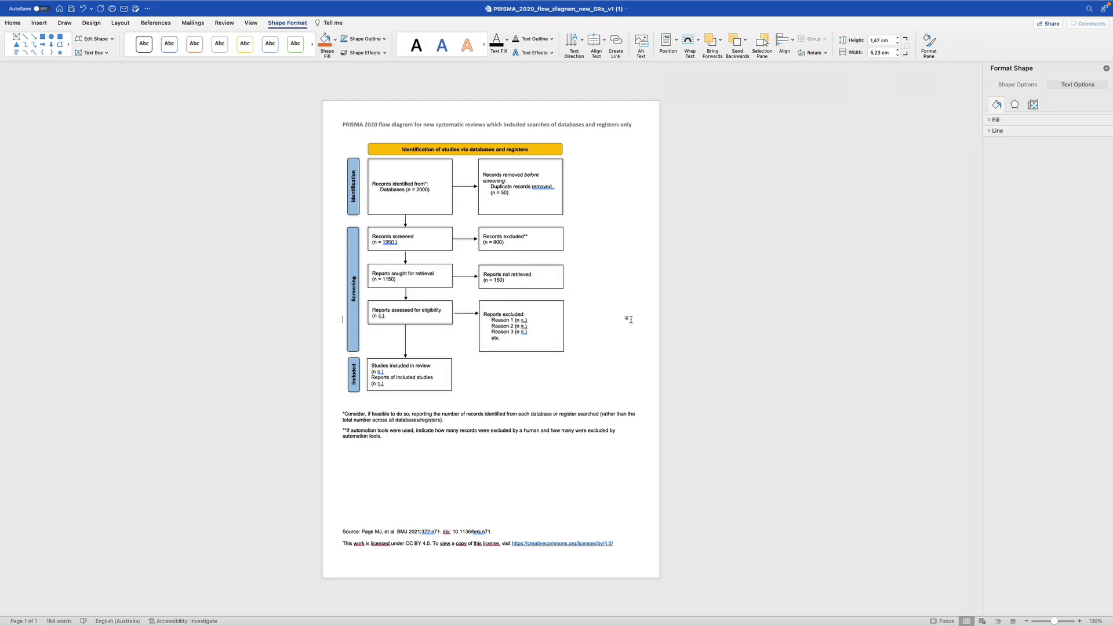
double_click(382, 316)
left_click(385, 317)
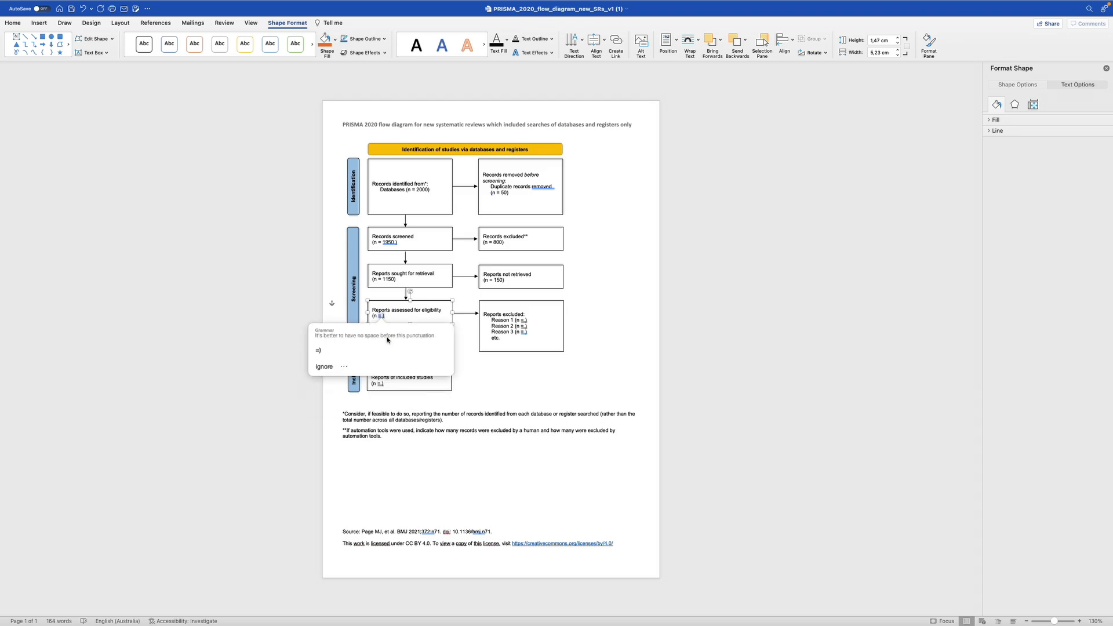
key("Escape")
type("1000")
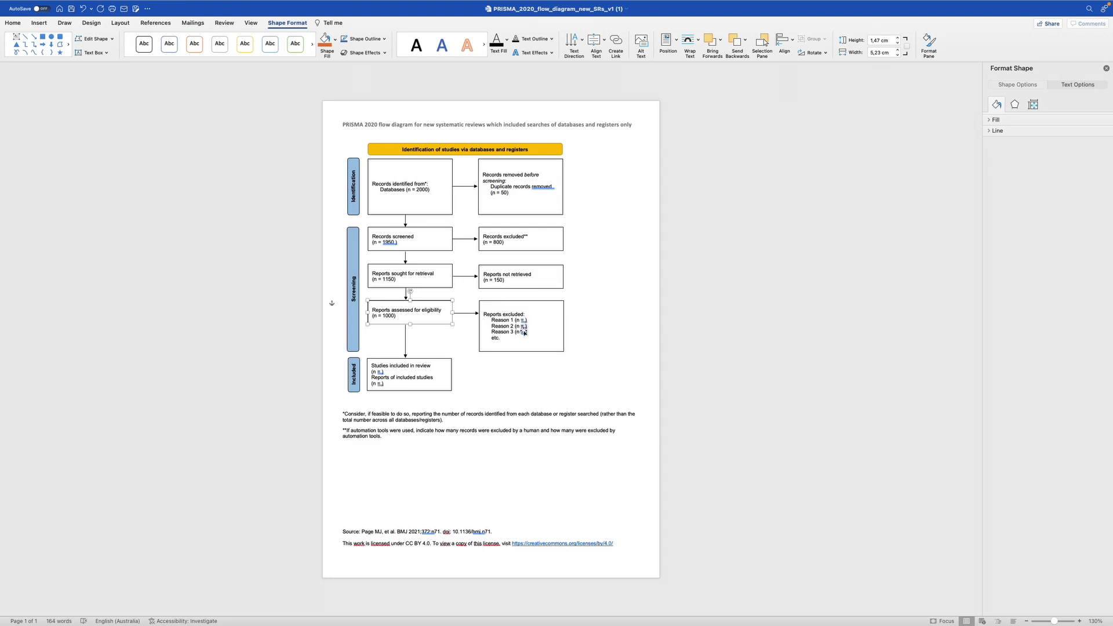
Enter exclusion reason counts of 200, 100 and 300
left_click(525, 323)
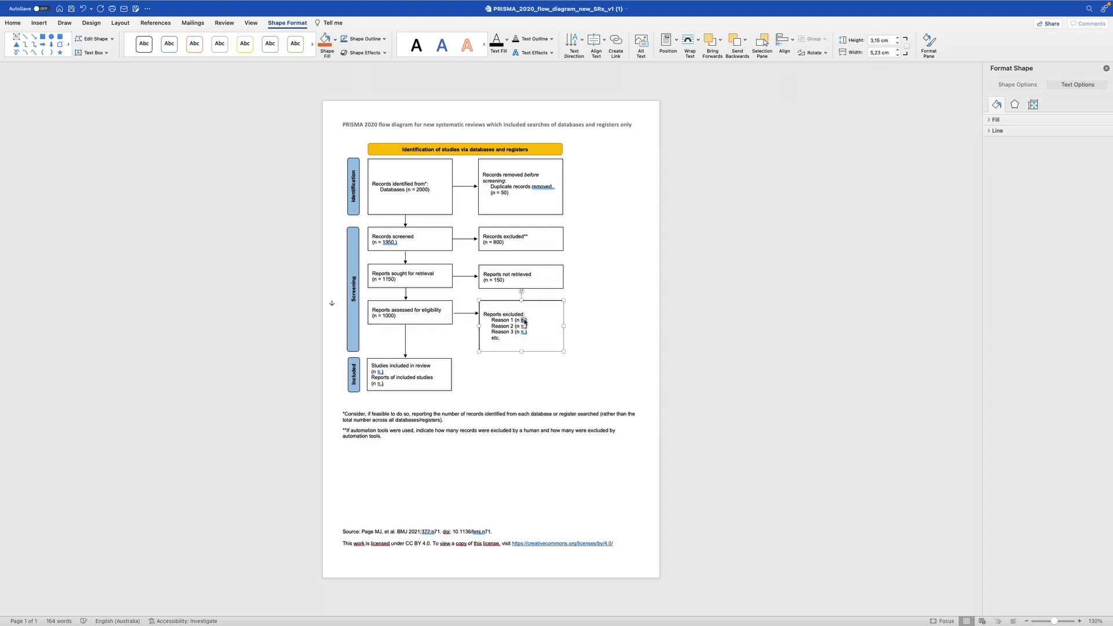
left_click(525, 323)
type("200")
type("100")
type("300")
Set studies included in review to 400 and delete the Reports of included studies lines
left_click(380, 373)
left_click(382, 372)
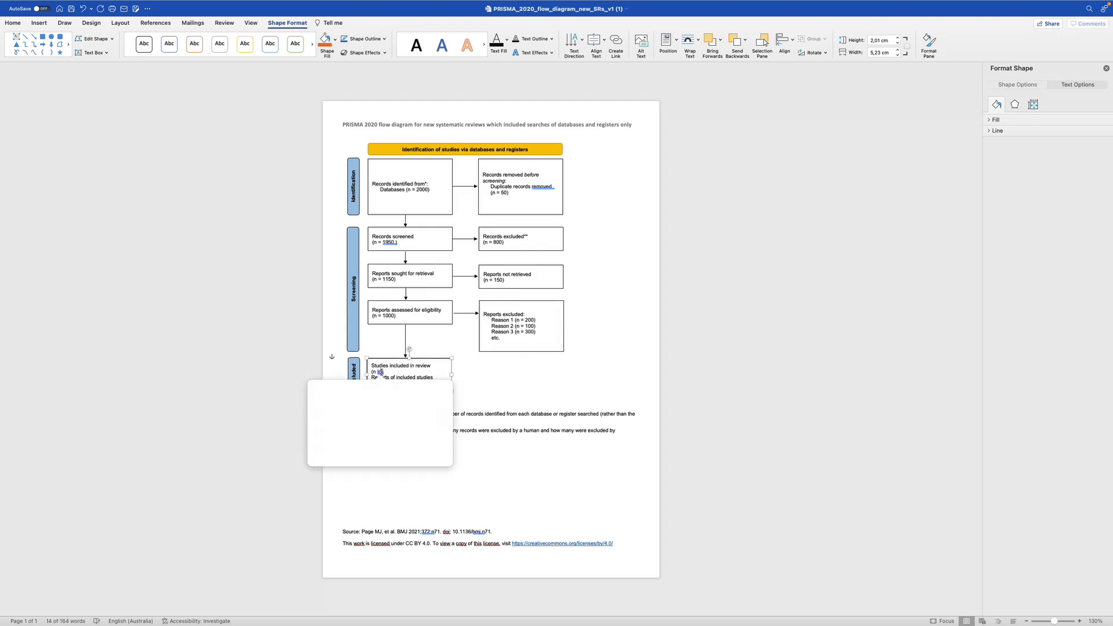
left_click(384, 372)
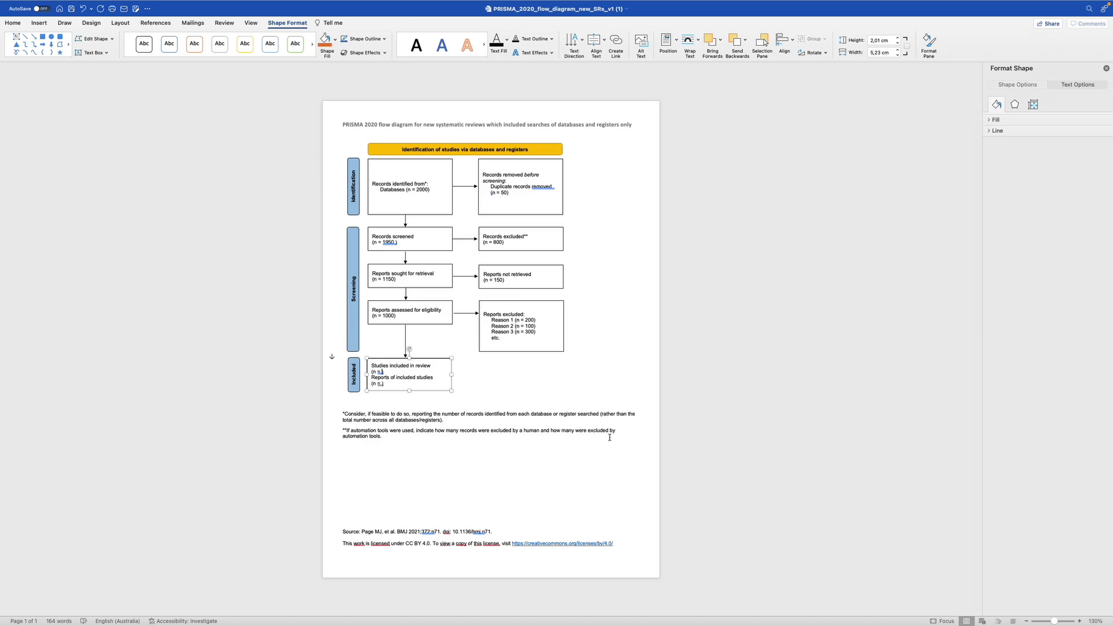
type("400")
left_click_drag(384, 383, 372, 377)
key("BackSpace")
left_click(344, 380)
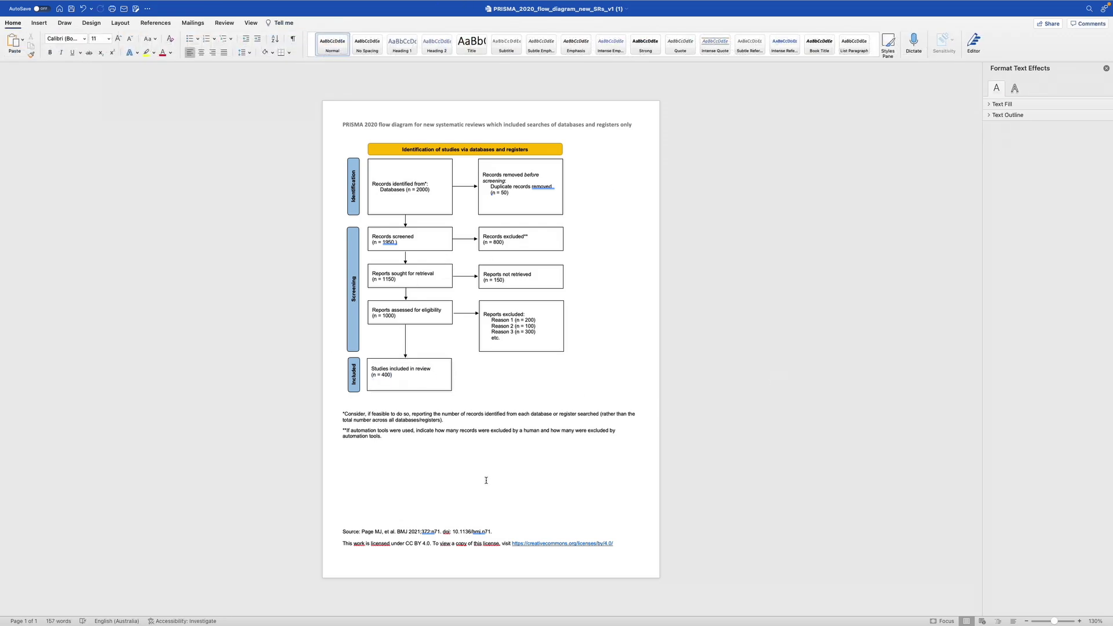